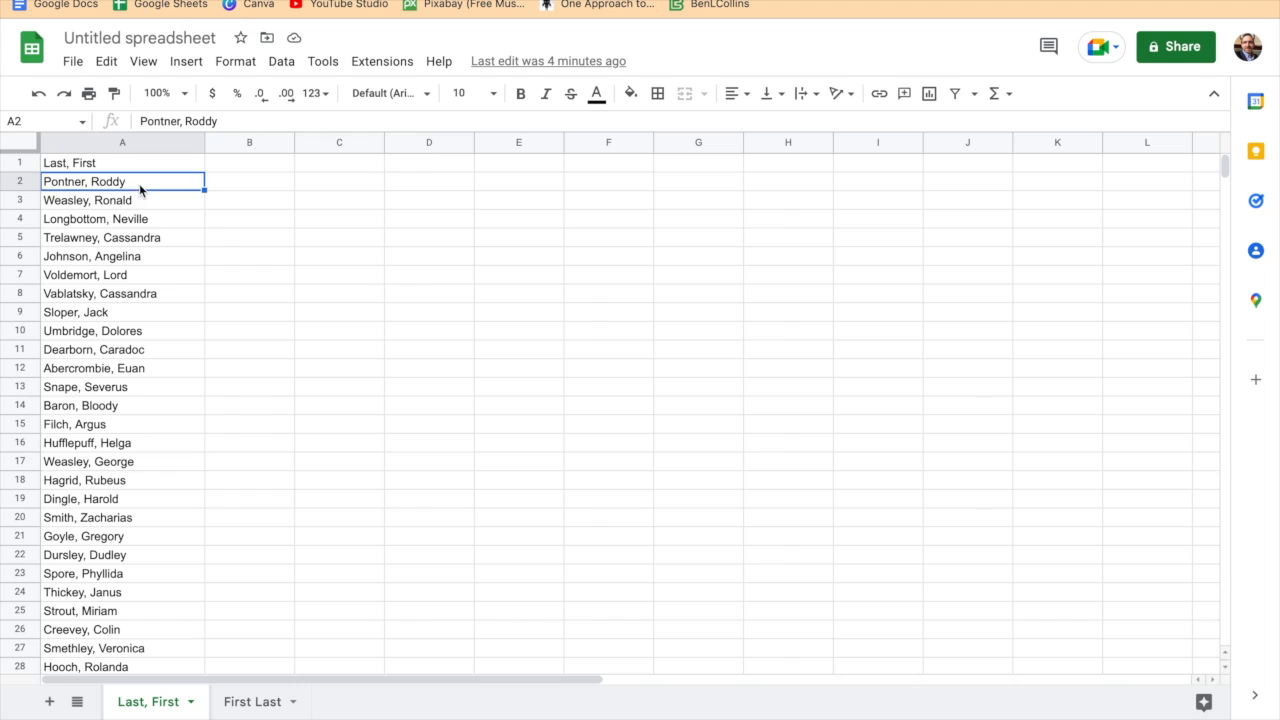
- Try splitting the combined names in column A into separate last and first name columns, and undo the split
left_click(256, 187)
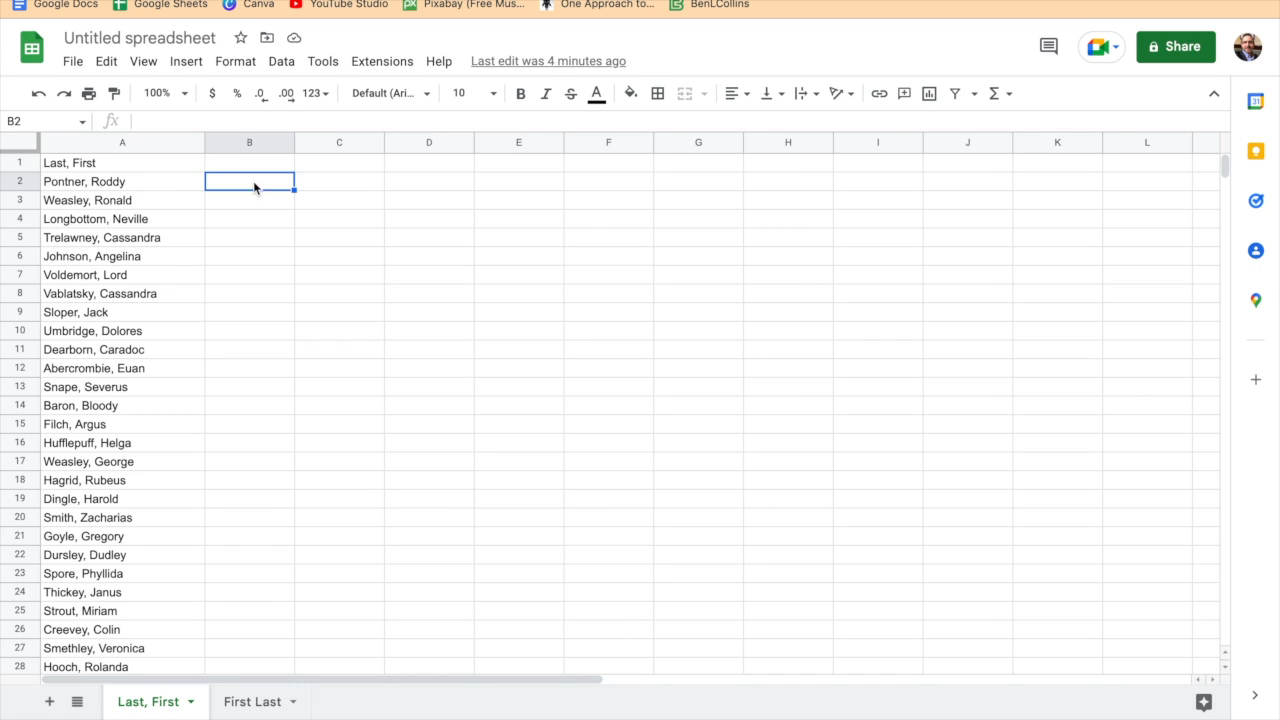
left_click(148, 146)
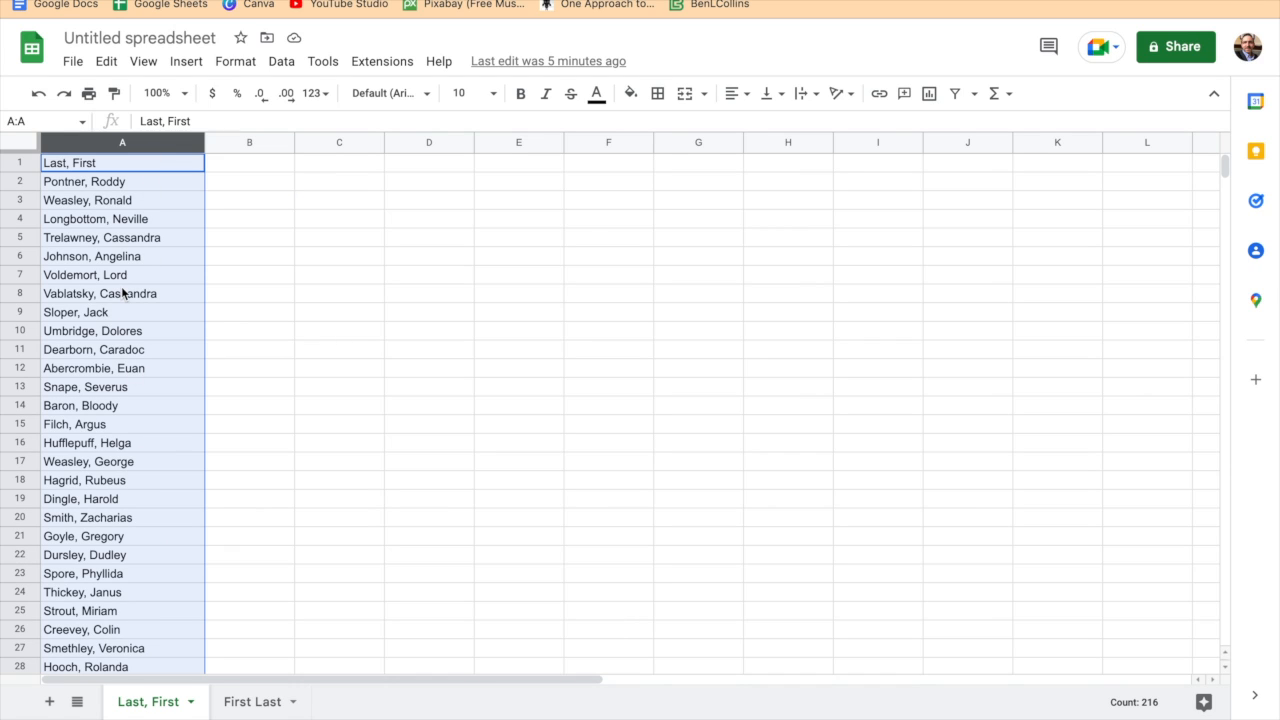
scroll(122, 293, "down", 3)
scroll(122, 293, "down", 8)
scroll(120, 293, "up", 11)
left_click(240, 63)
mouse_move(281, 63)
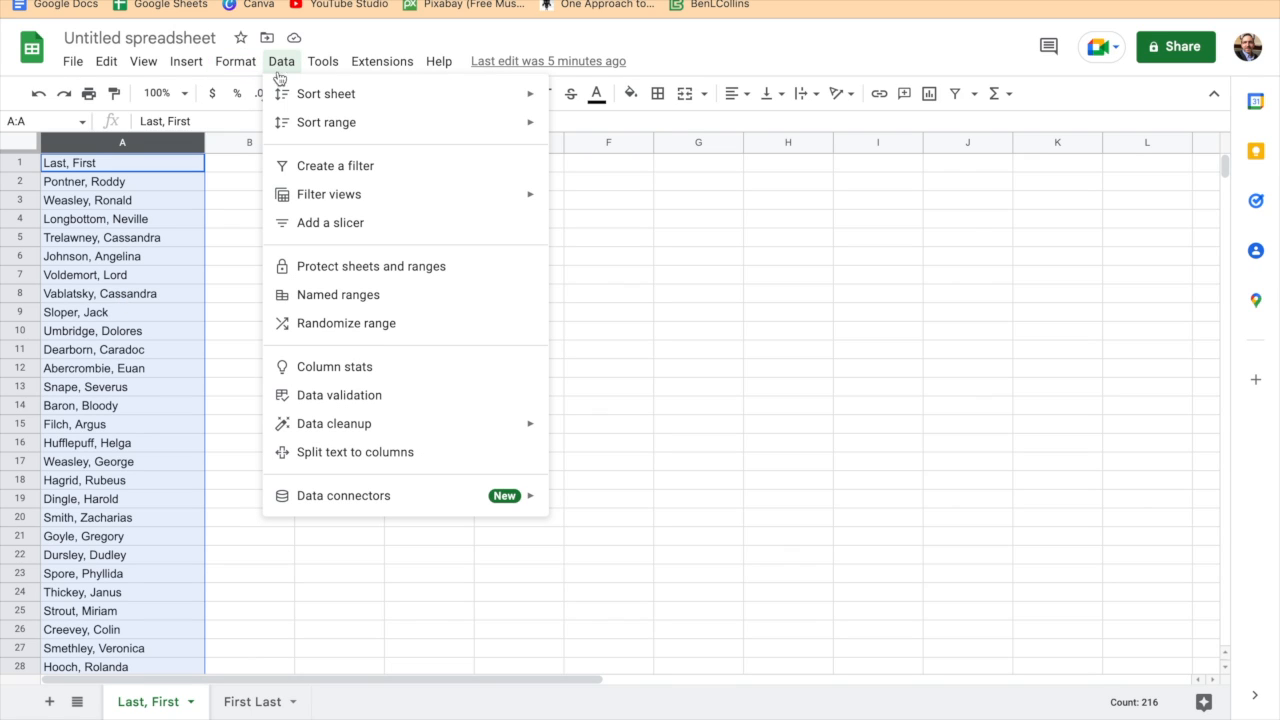
left_click(353, 461)
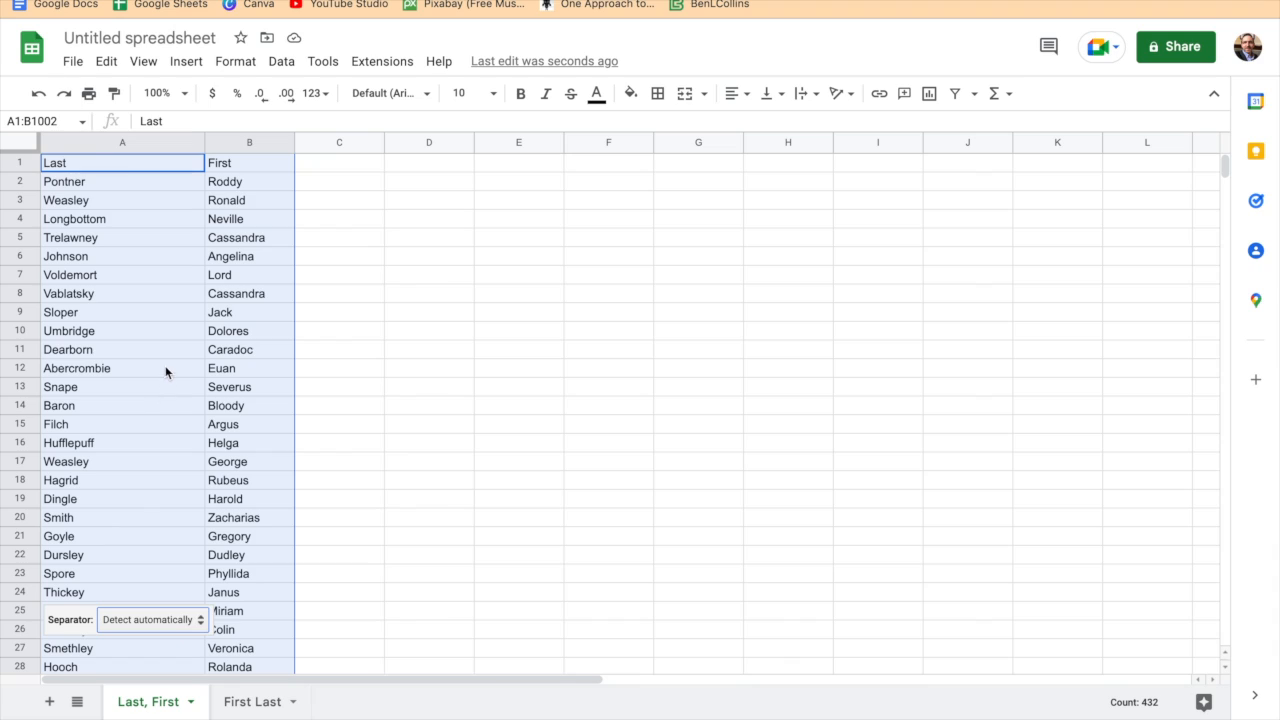
left_click(157, 284)
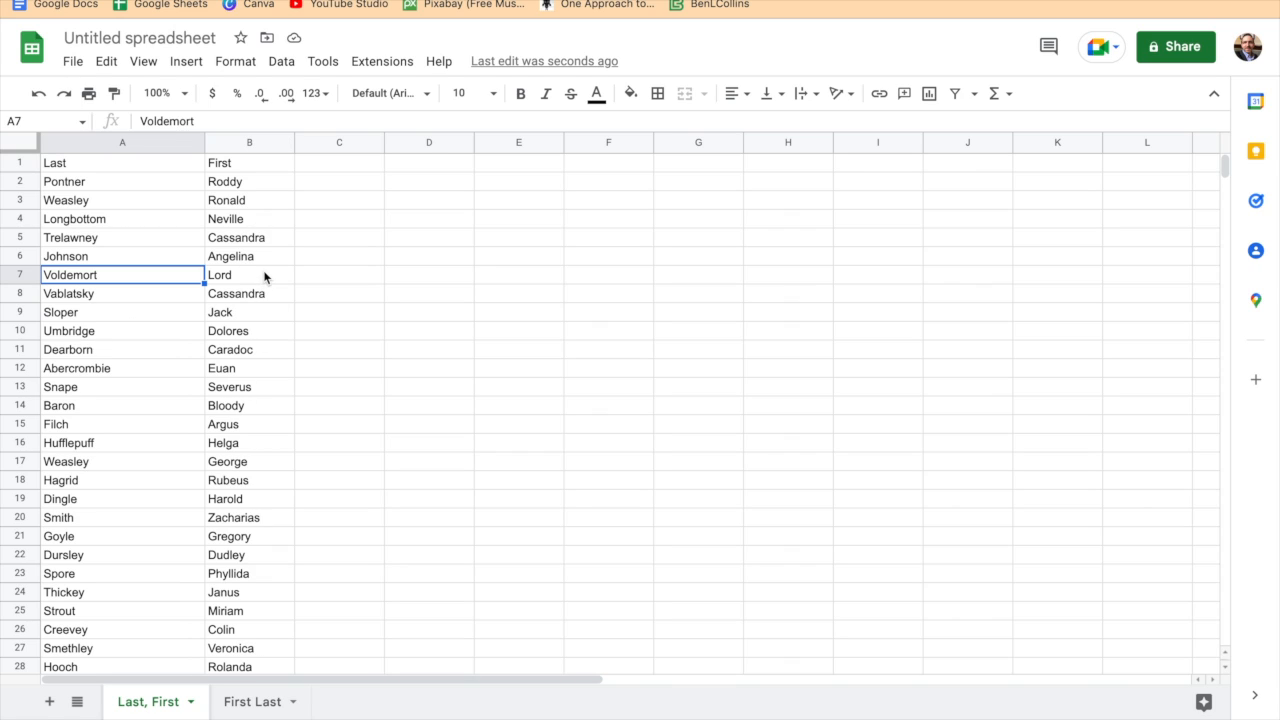
key("ctrl+z")
- Add a Grade header in column B and fill the value 8 down beside all the names
left_click(268, 172)
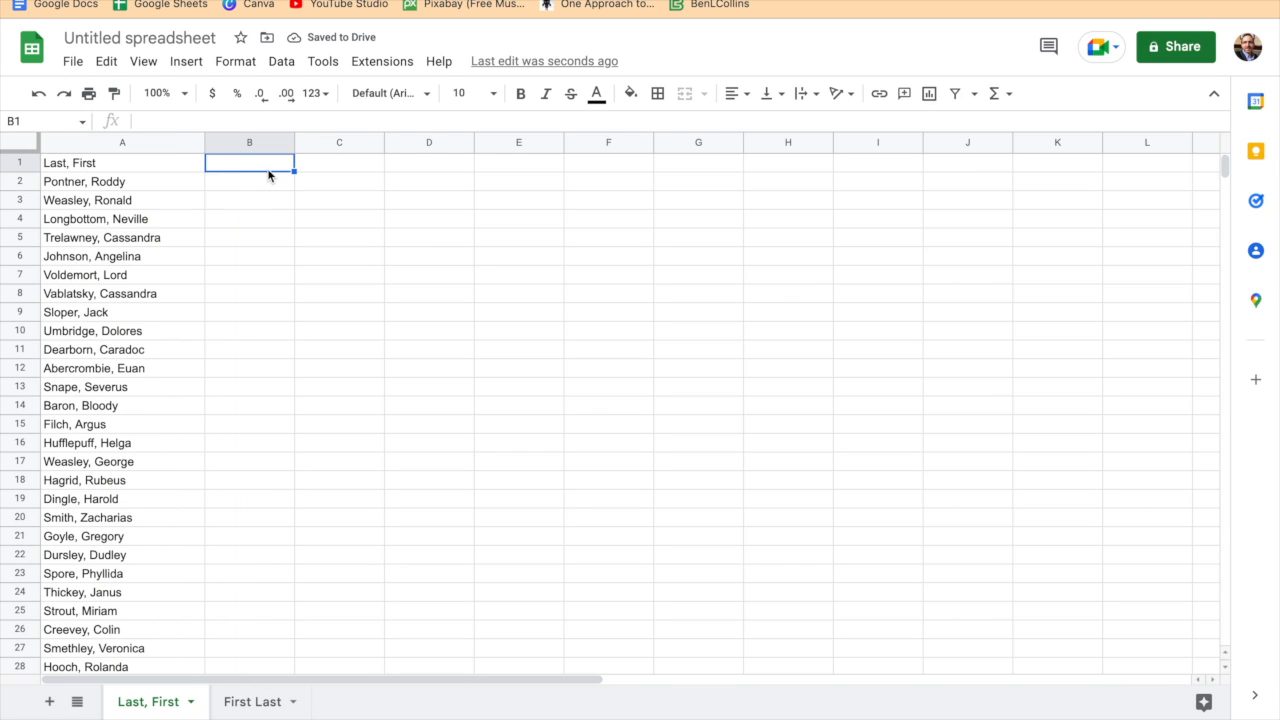
type("Grade")
key("Return")
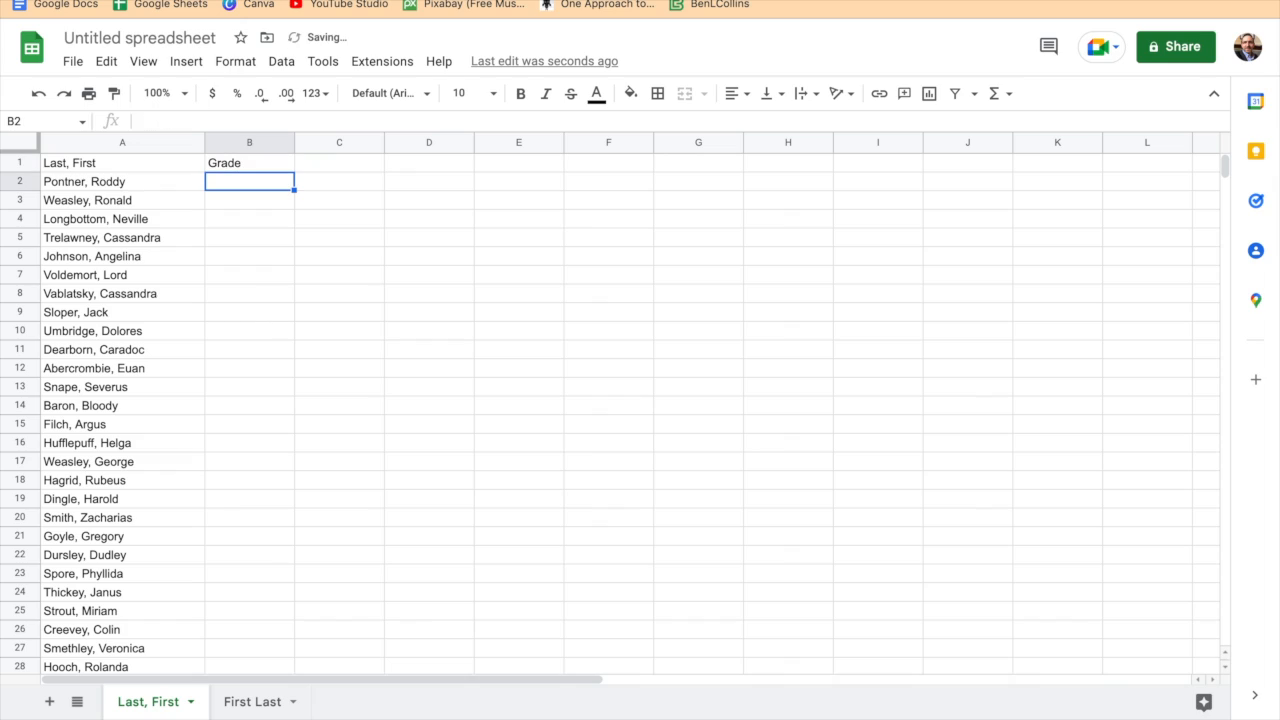
type("8")
key("Return")
key("Up")
double_click(294, 190)
left_click(318, 205)
left_click(155, 190)
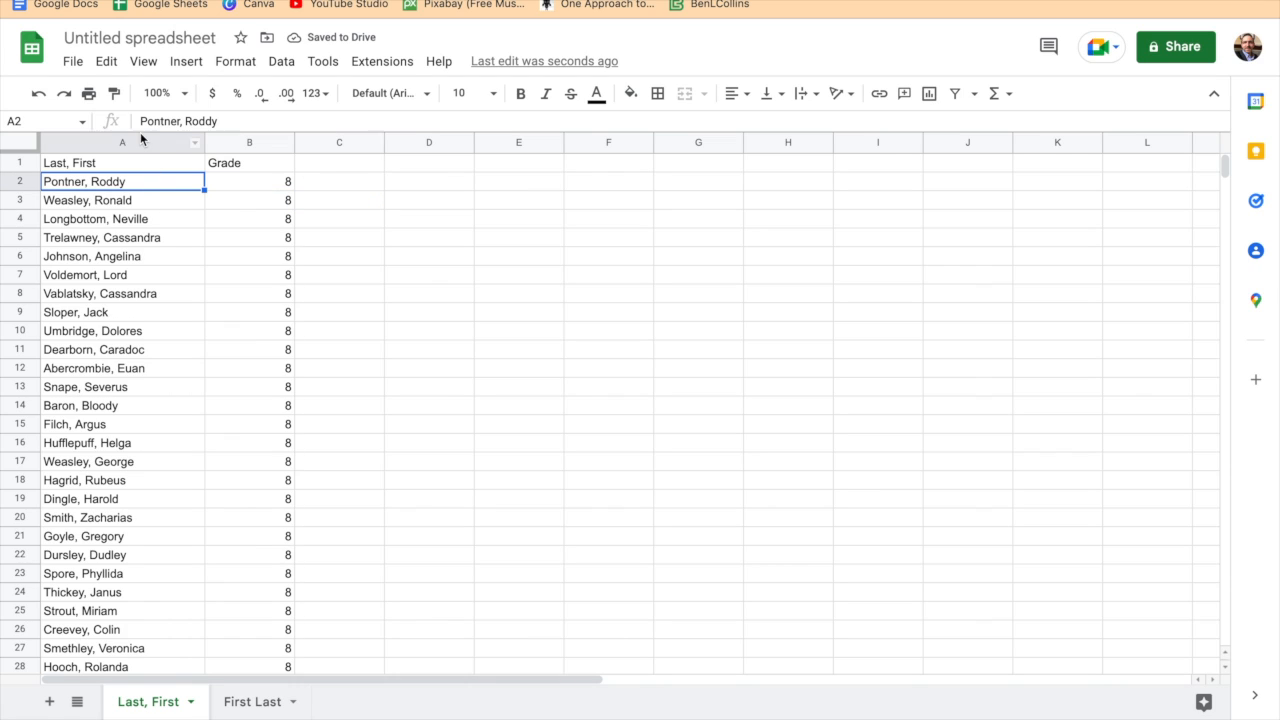
- Try splitting the column A names directly over the adjacent Grade column, and undo the split
left_click(138, 142)
left_click(190, 62)
mouse_move(282, 62)
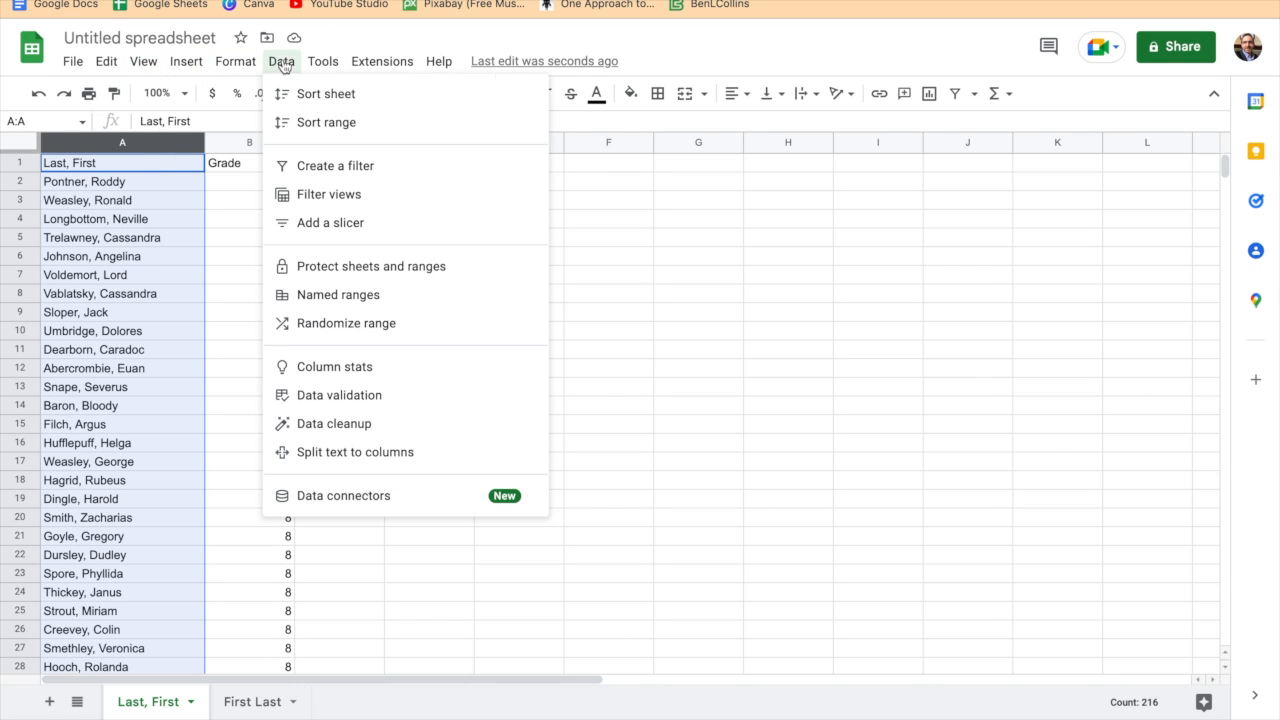
left_click(355, 452)
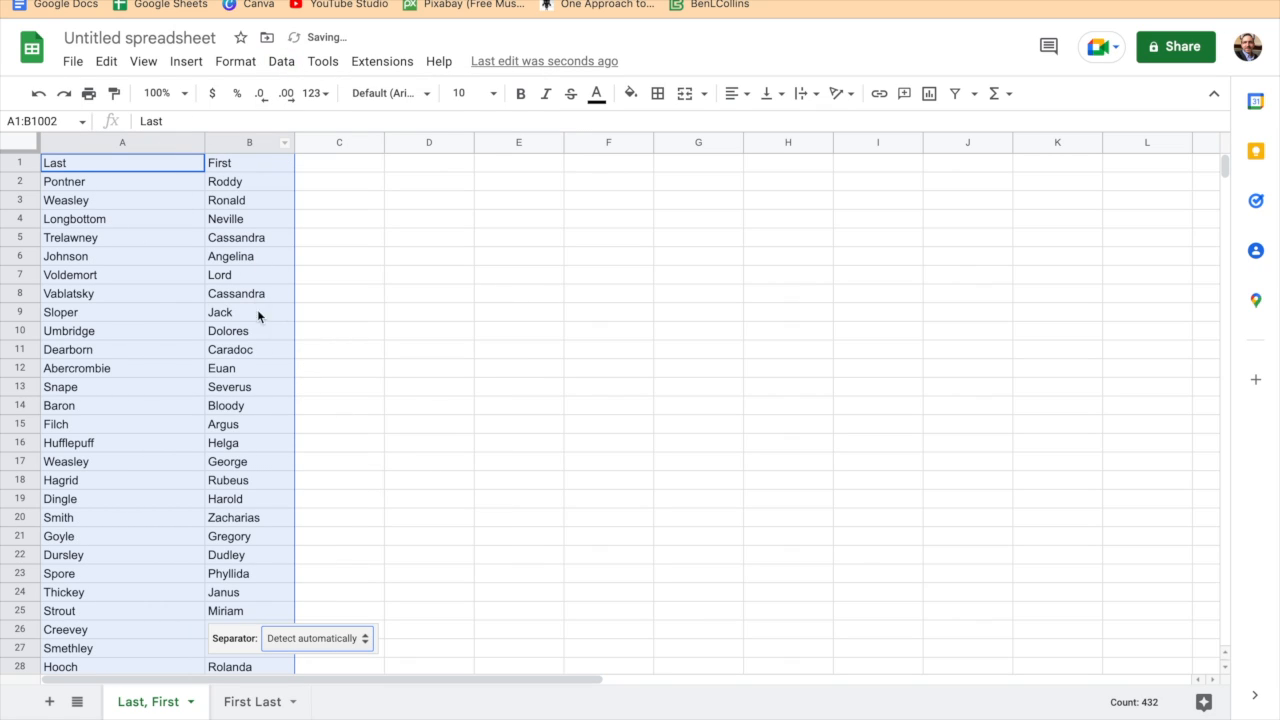
left_click(252, 141)
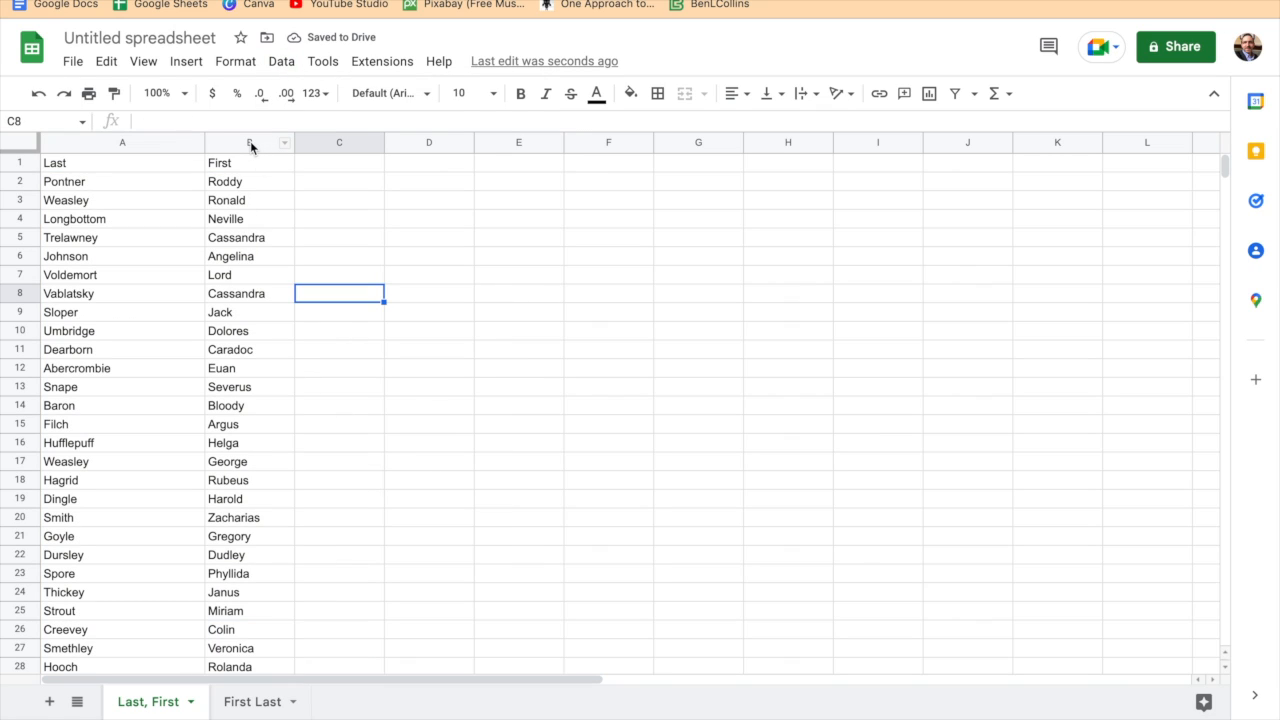
left_click(251, 142)
- Insert a blank column between the names and Grade, and split column A's text into last and first name columns
right_click(157, 142)
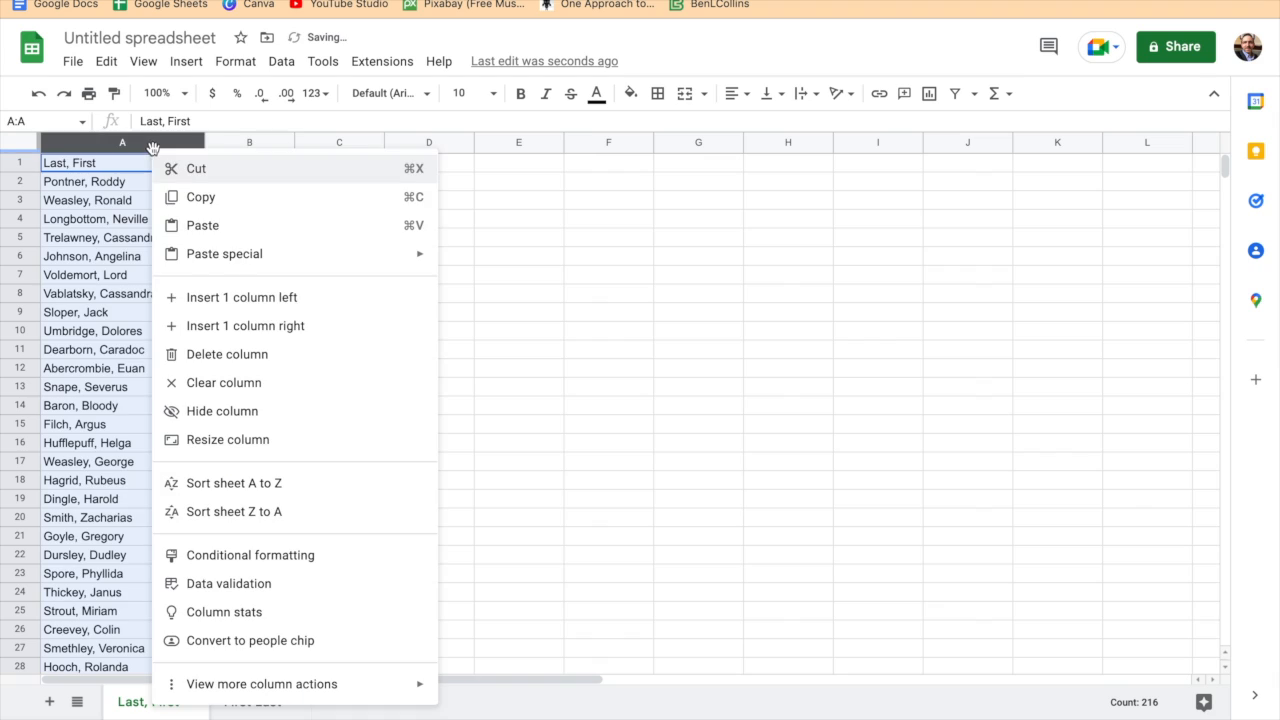
left_click(220, 326)
left_click(159, 145)
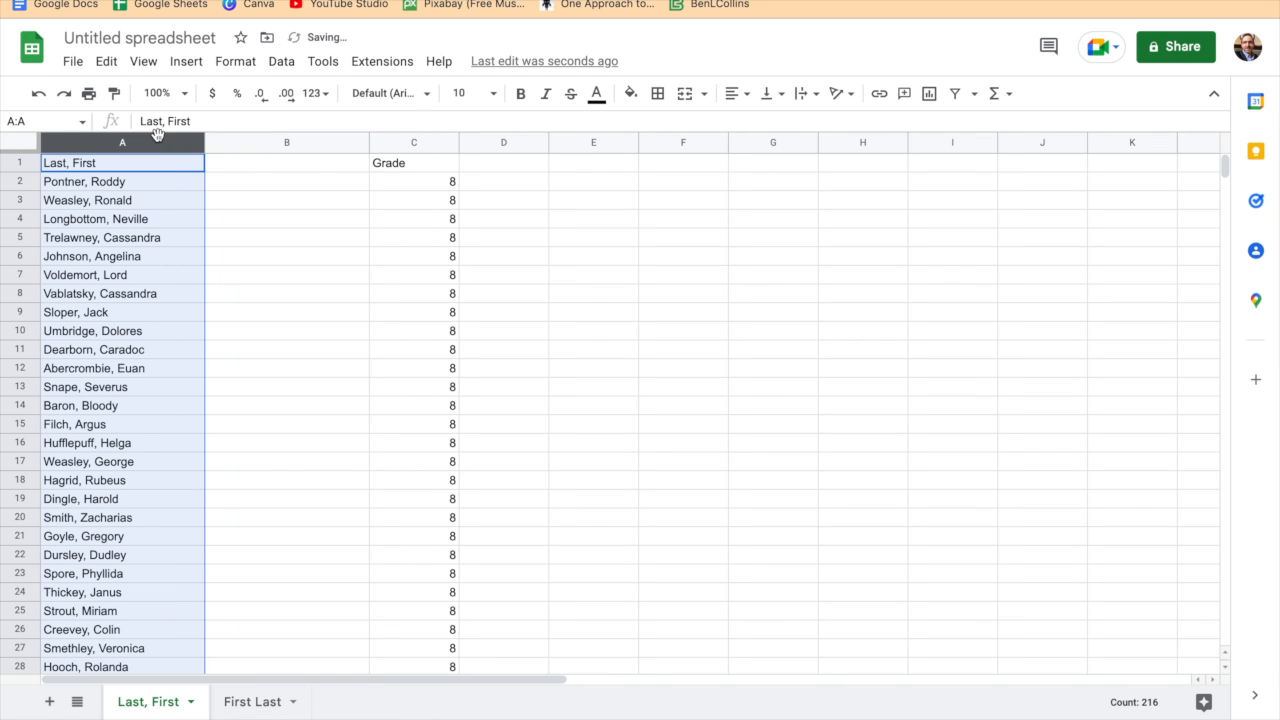
left_click(281, 61)
left_click(375, 452)
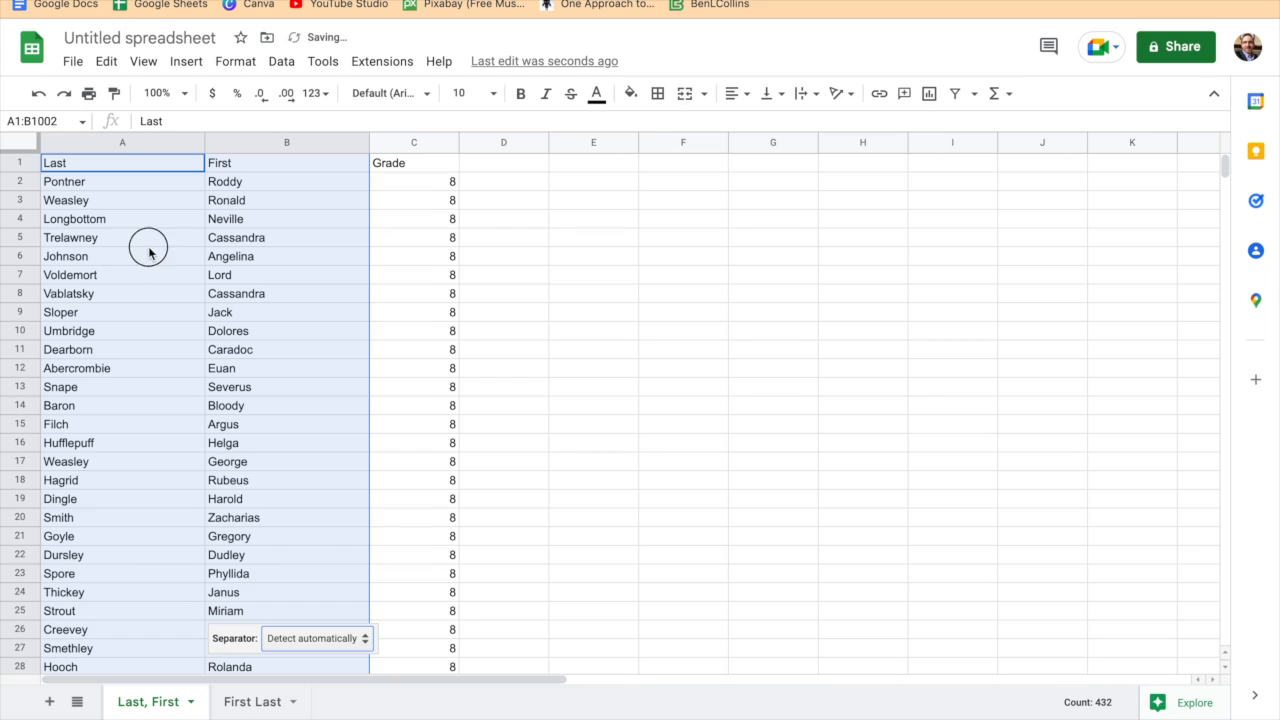
left_click(149, 240)
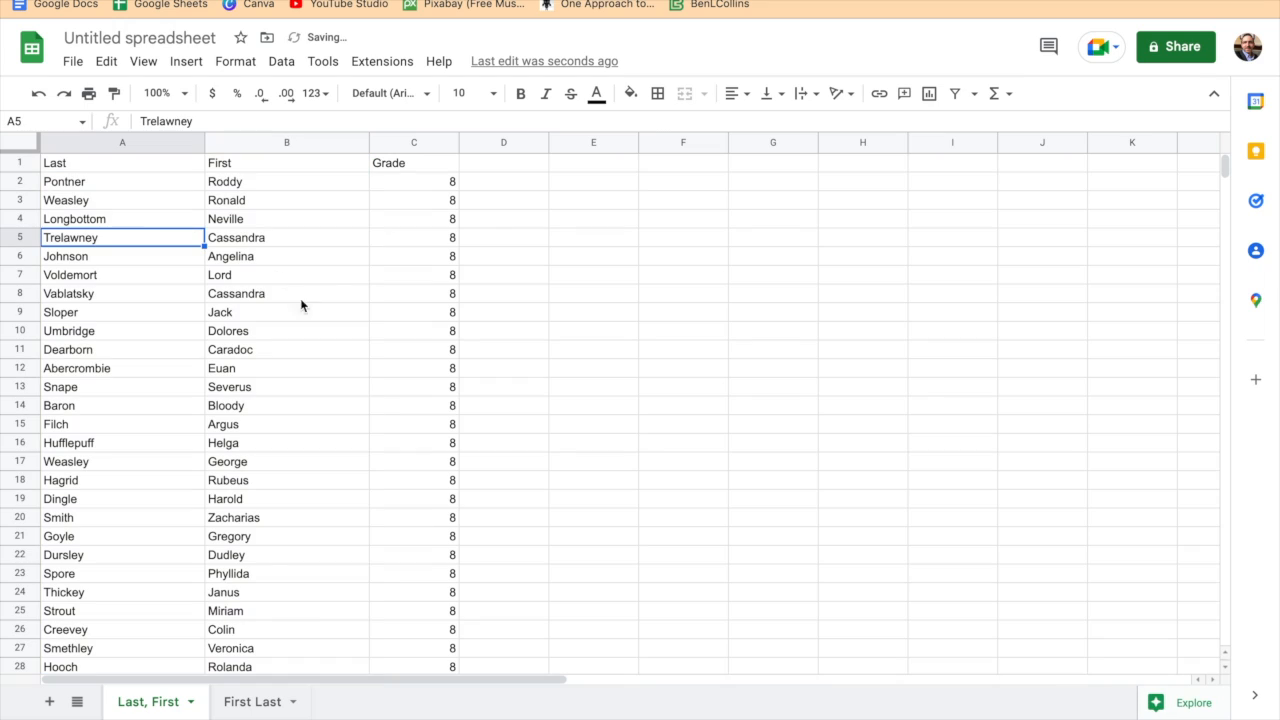
left_click(307, 180)
- On the First Last sheet, split the full names in column A into separate columns using Space as the separator
left_click(250, 701)
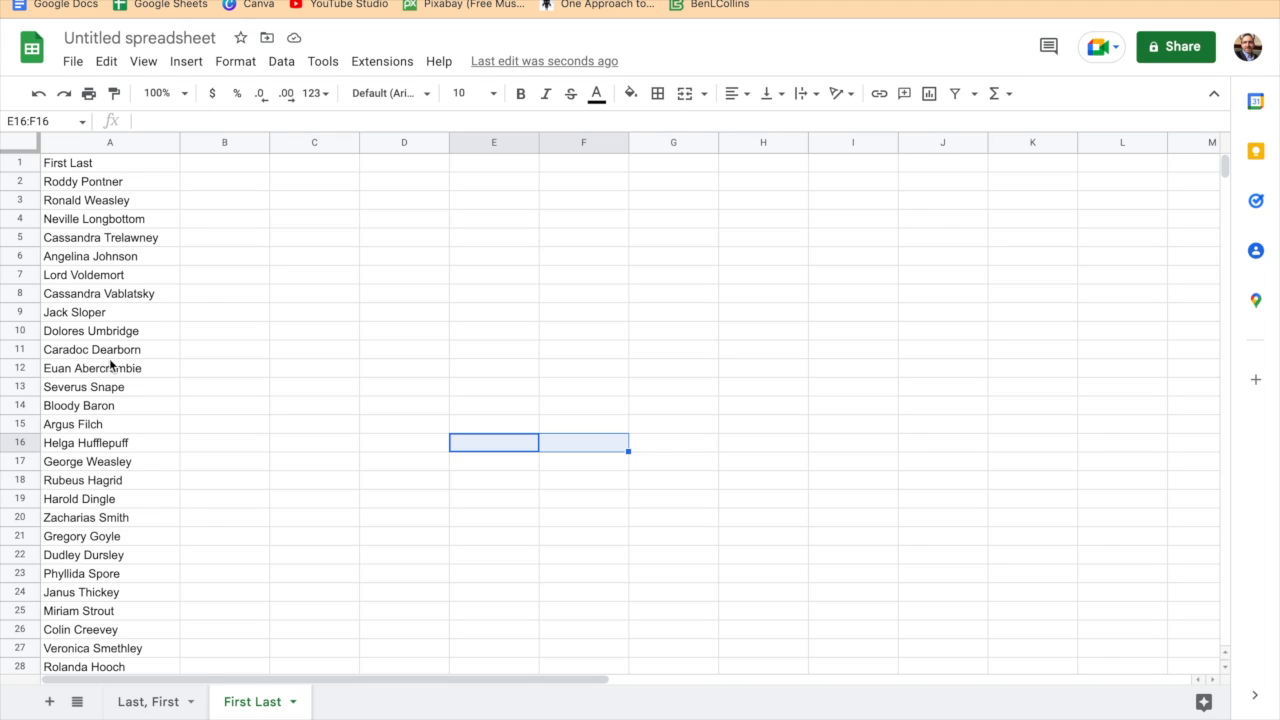
left_click(62, 183)
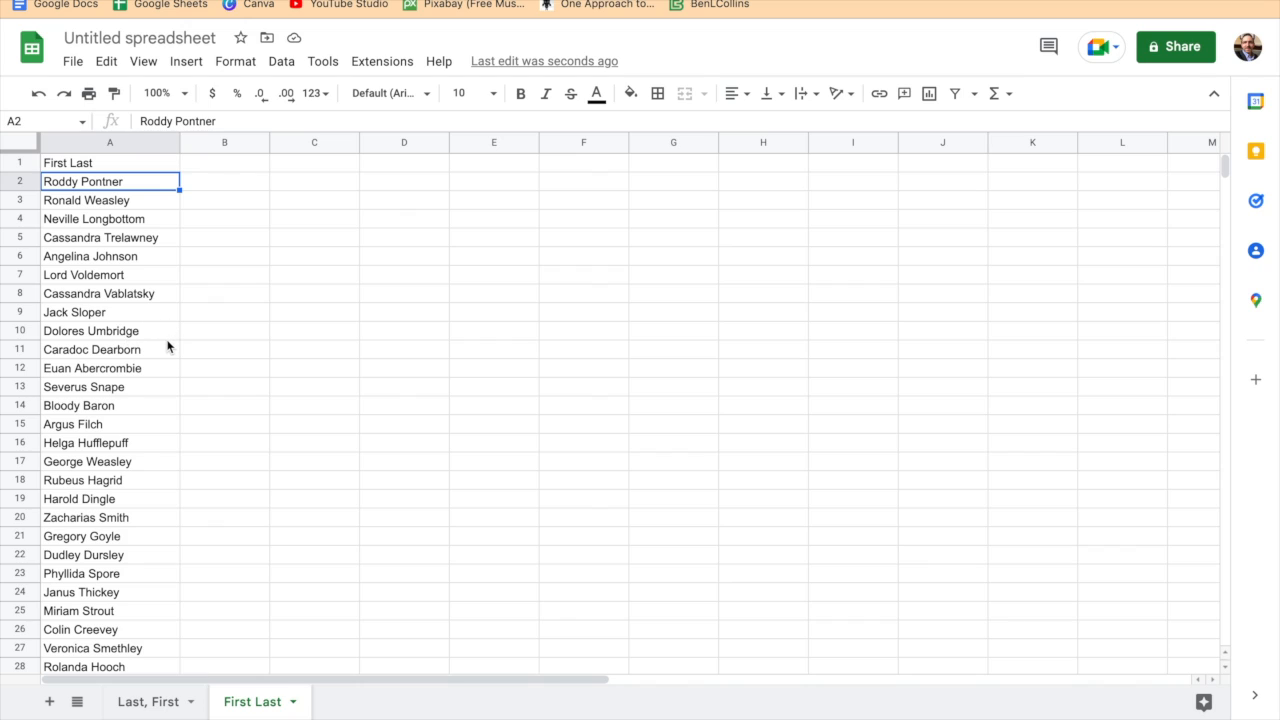
scroll(167, 346, "down", 5)
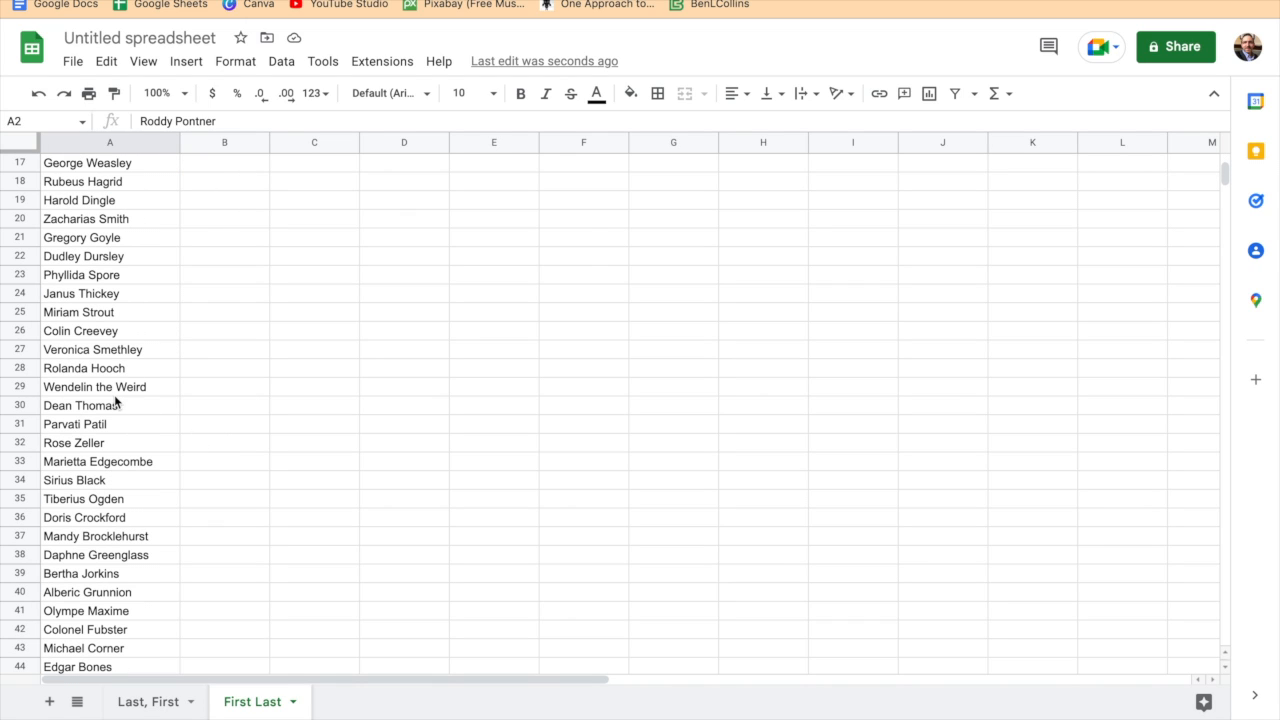
left_click(100, 389)
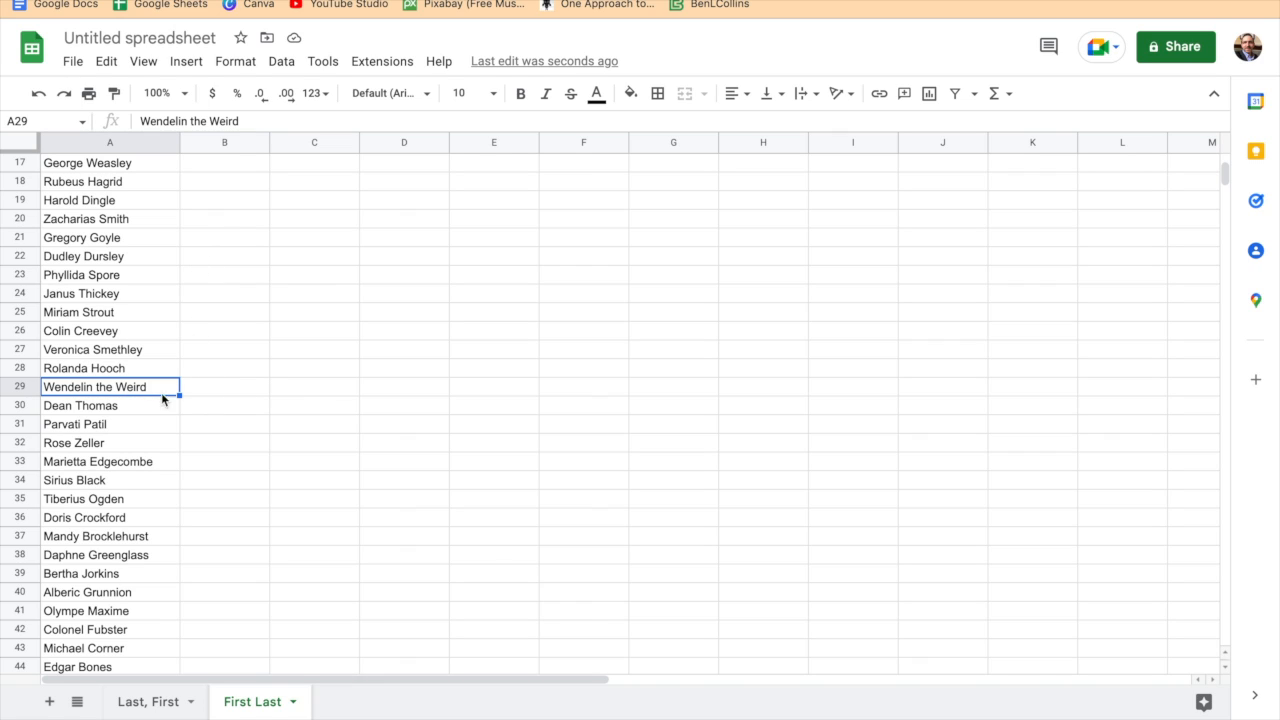
scroll(208, 401, "up", 5)
left_click(113, 142)
left_click(283, 63)
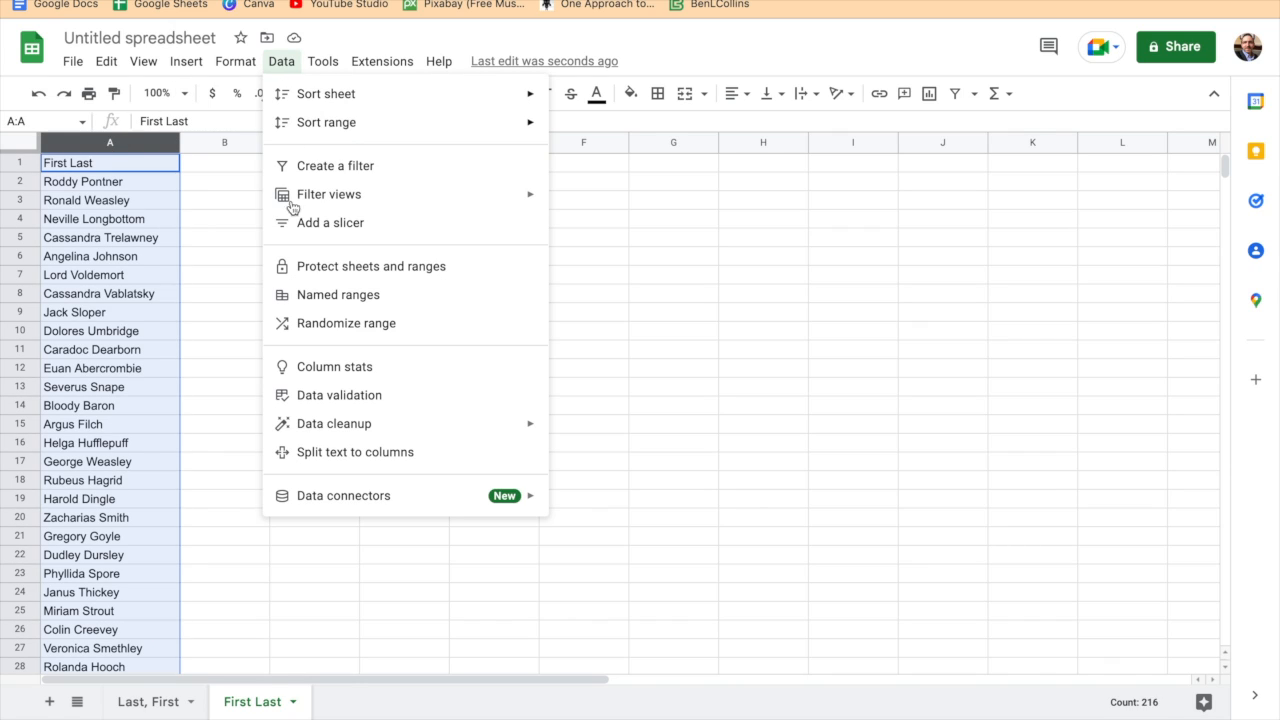
left_click(393, 452)
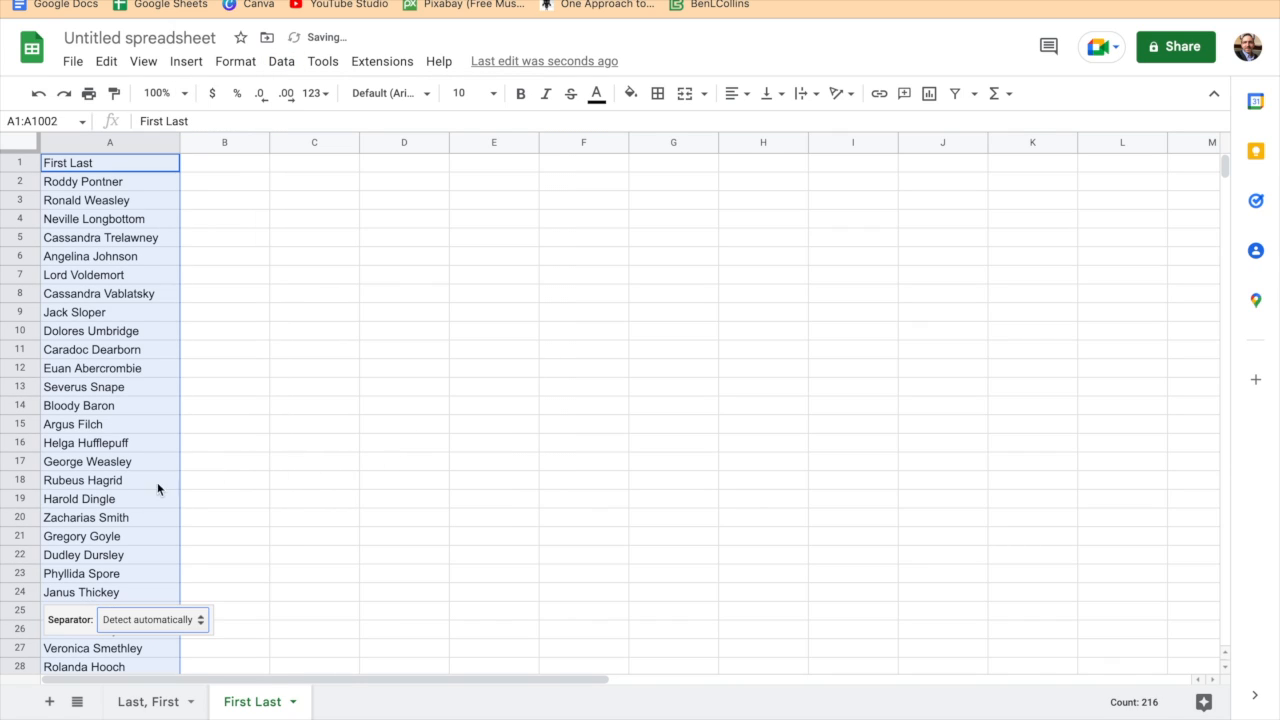
left_click(150, 620)
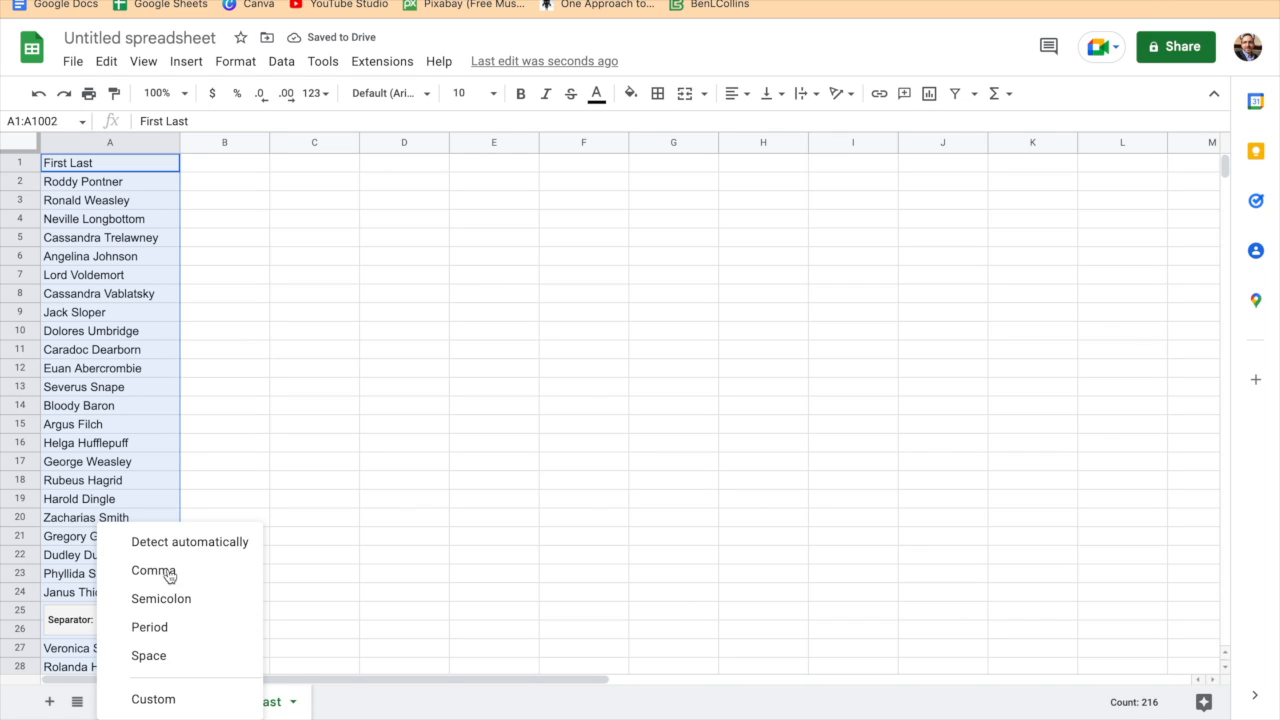
left_click(181, 662)
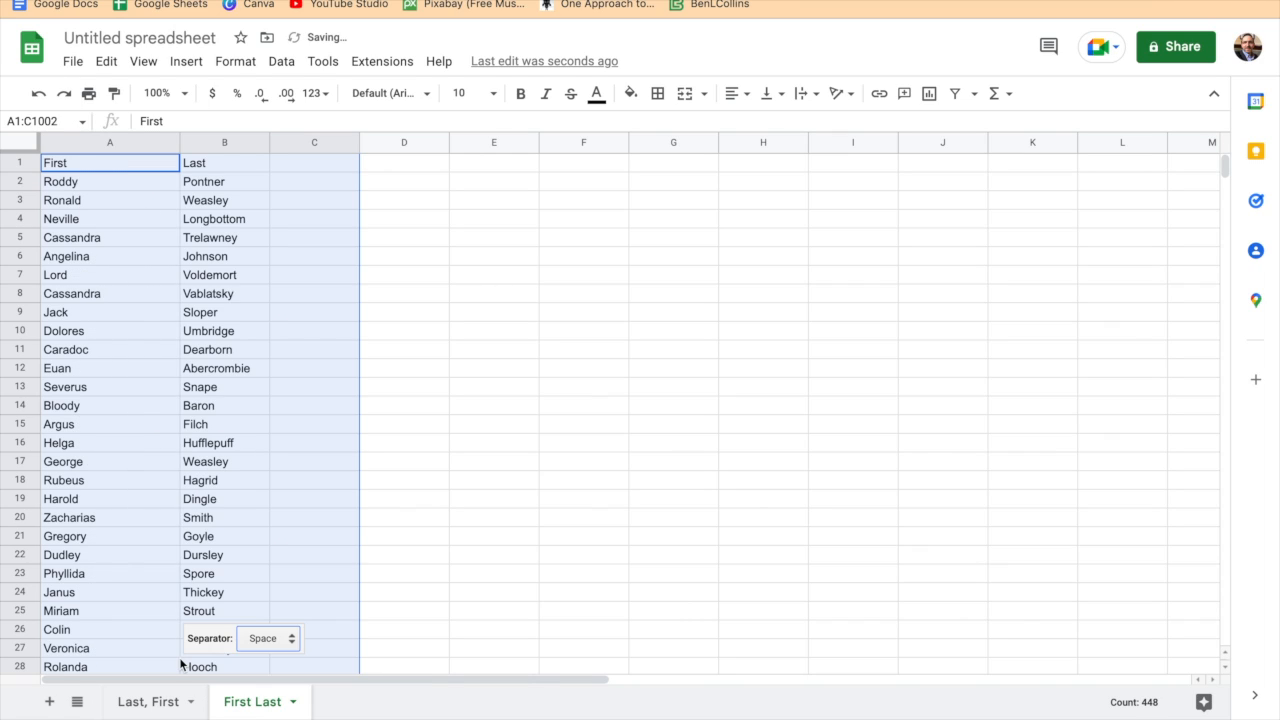
- Examine the split list for names with more than two parts that spill into column C
scroll(430, 505, "down", 6)
left_click(326, 366)
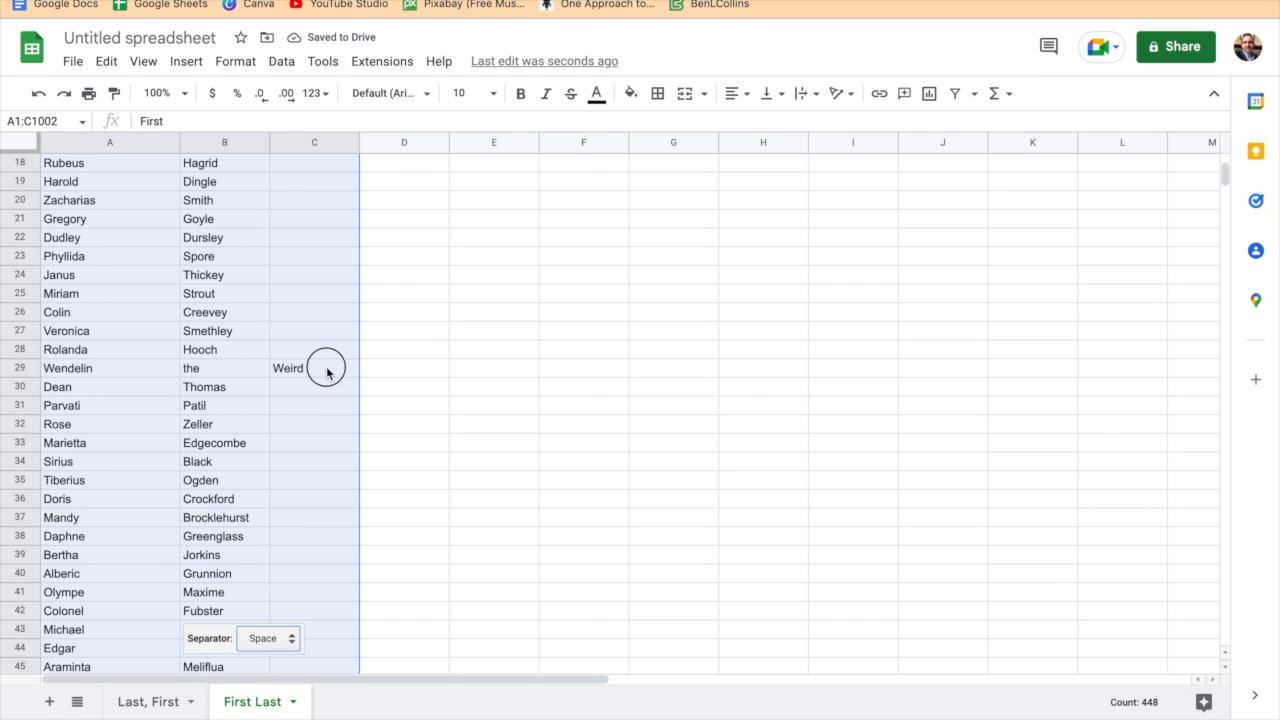
scroll(383, 443, "down", 5)
scroll(383, 443, "down", 10)
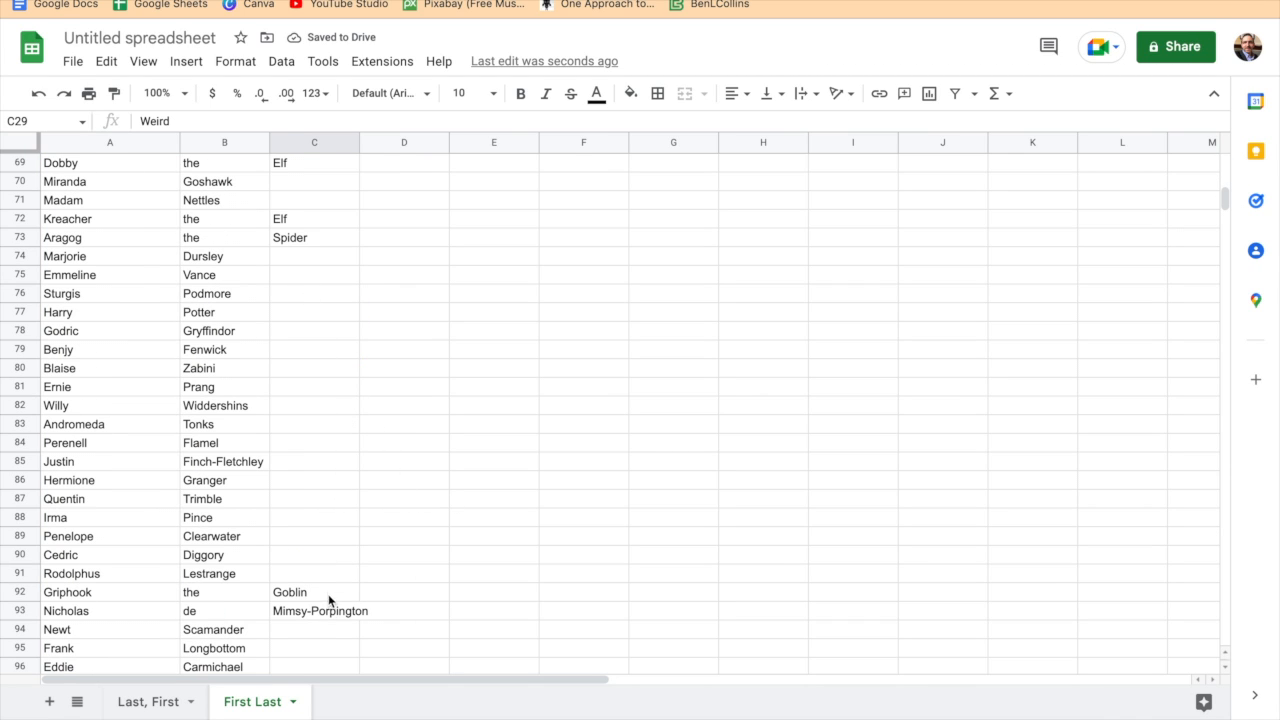
left_click(334, 612)
scroll(386, 603, "down", 4)
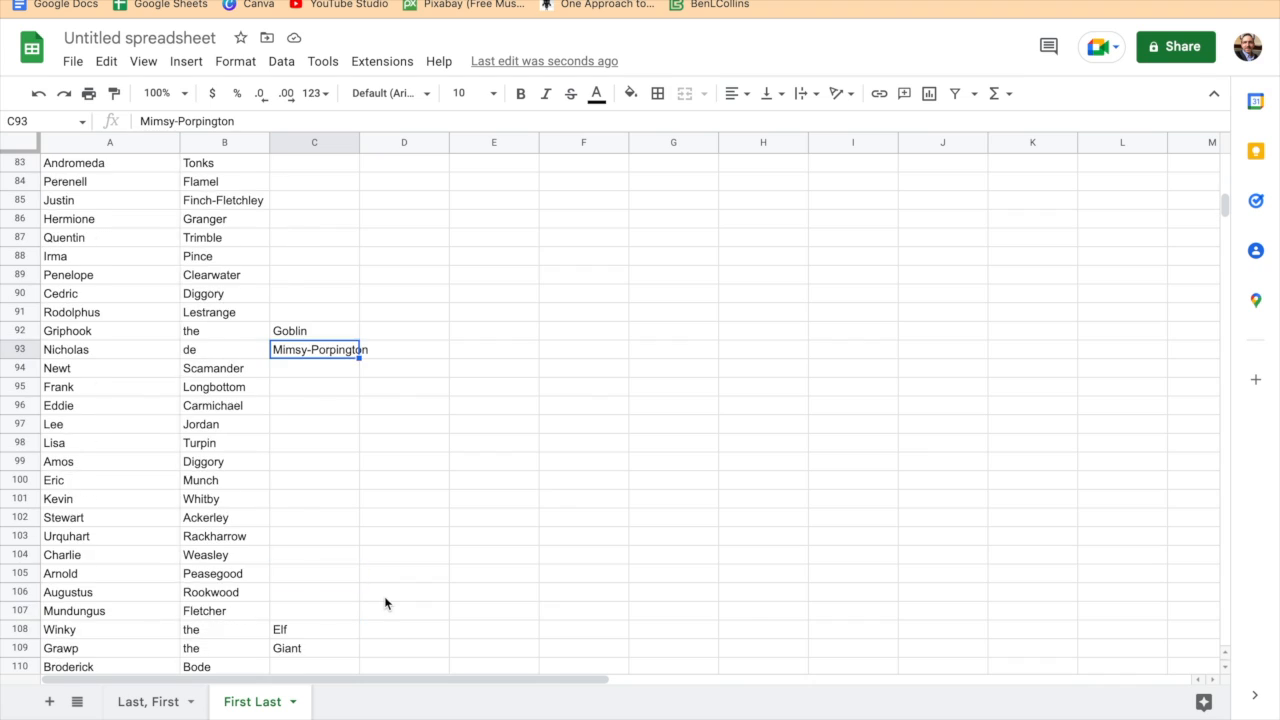
scroll(384, 598, "down", 5)
scroll(366, 466, "down", 5)
scroll(395, 520, "up", 7)
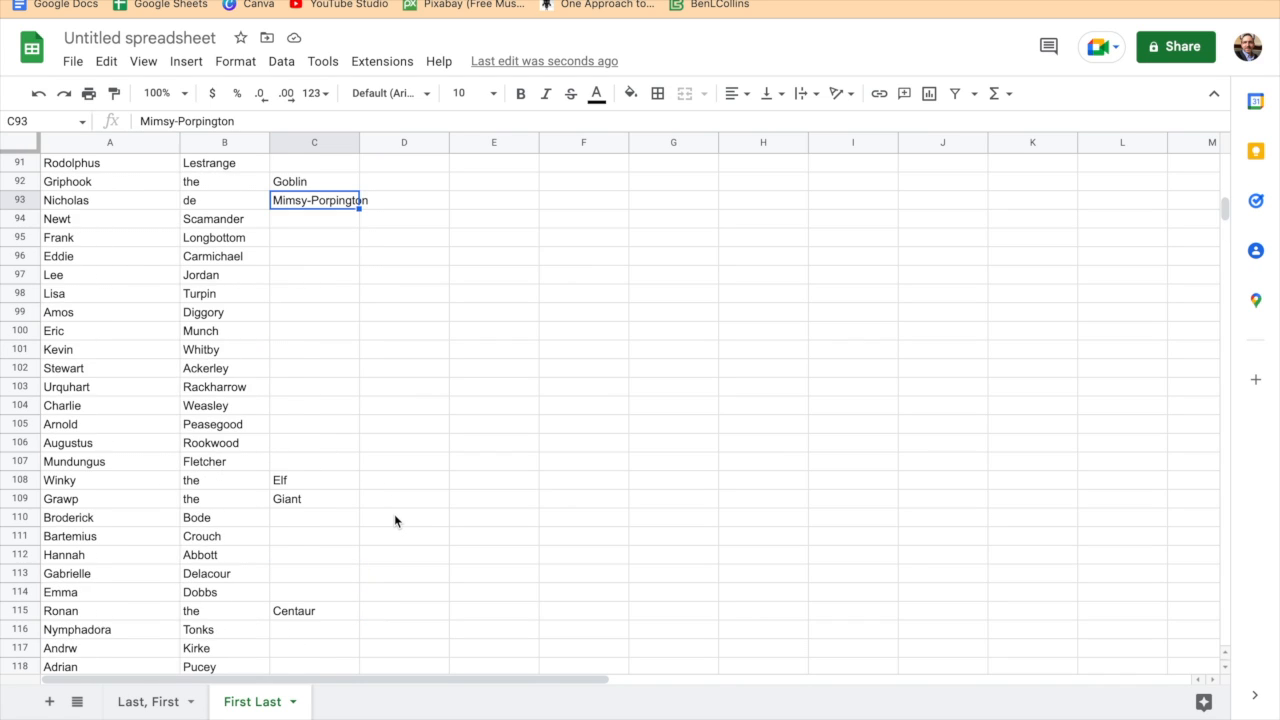
- On the sheet with four name columns, compare row 2's source names with the formulas under Last, First and First Last
left_click(157, 702)
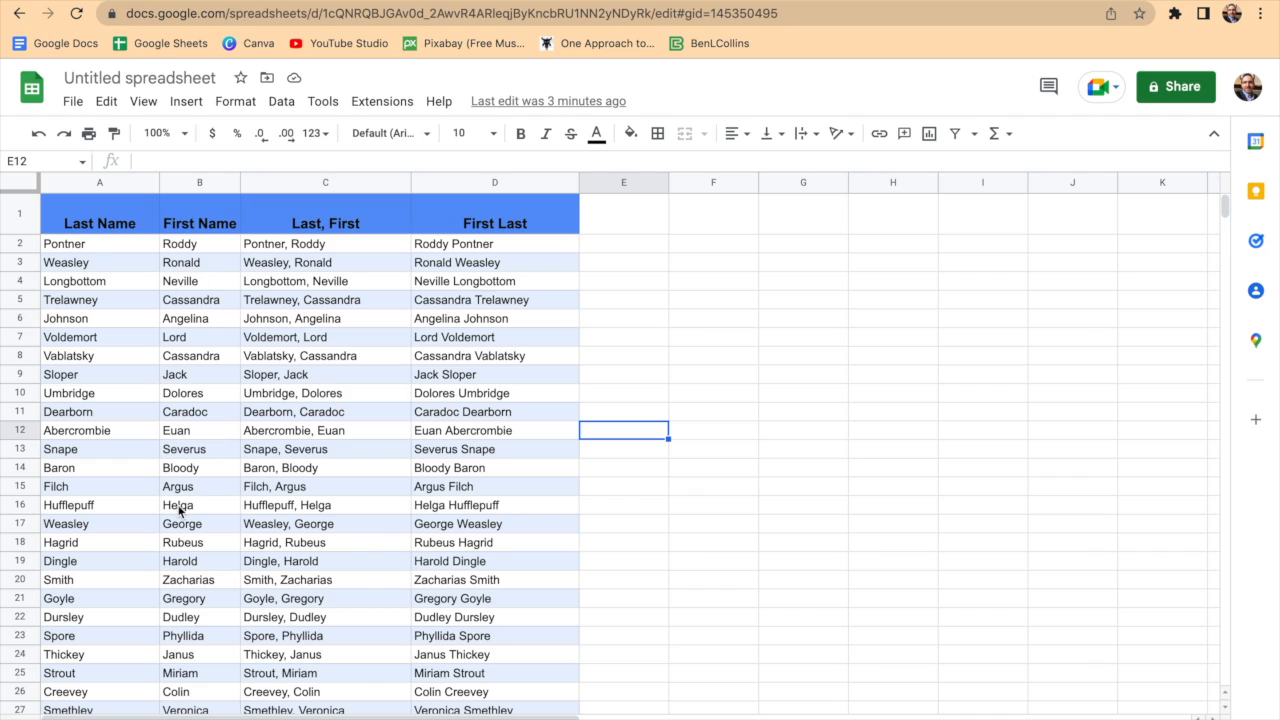
left_click(94, 254)
left_click(198, 244)
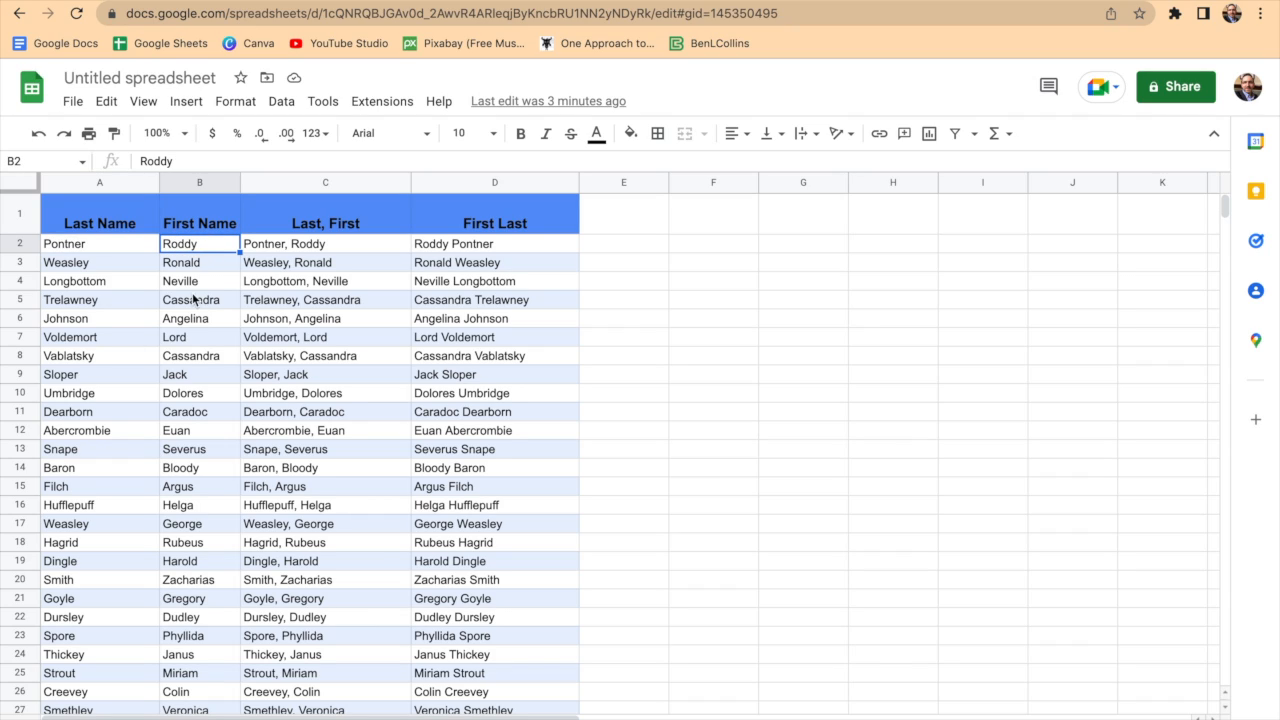
left_click(282, 249)
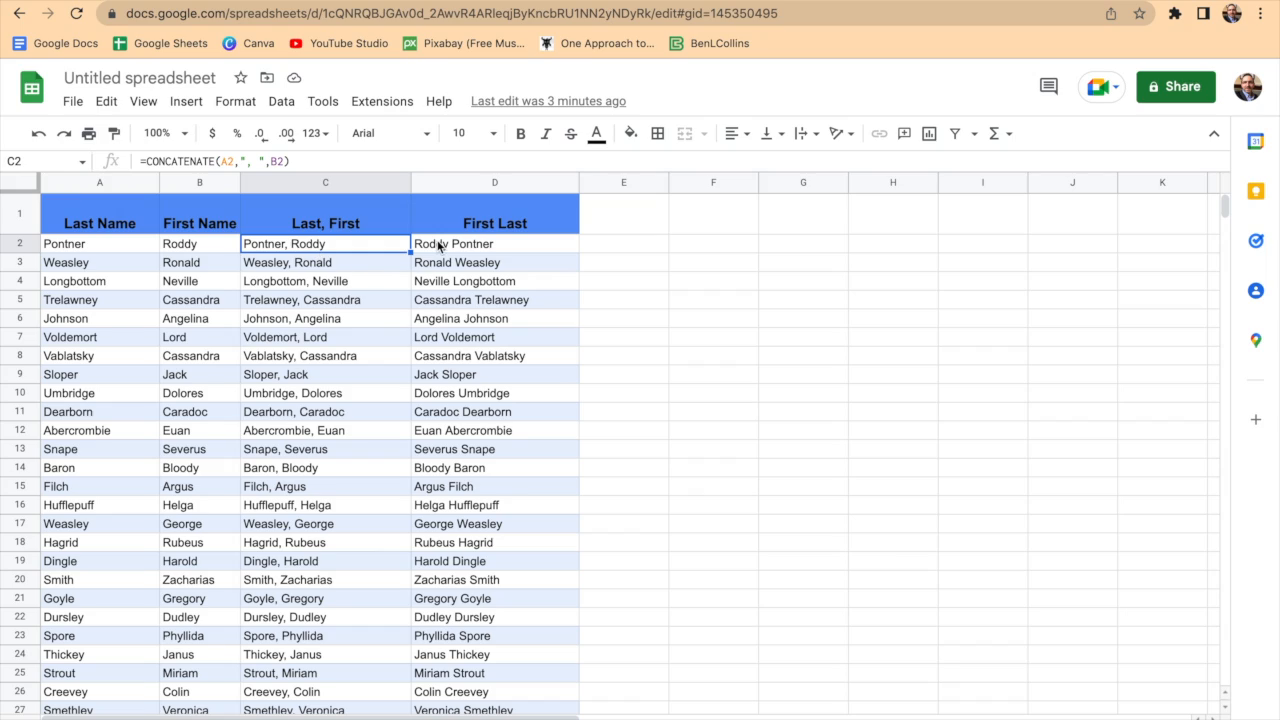
left_click(438, 245)
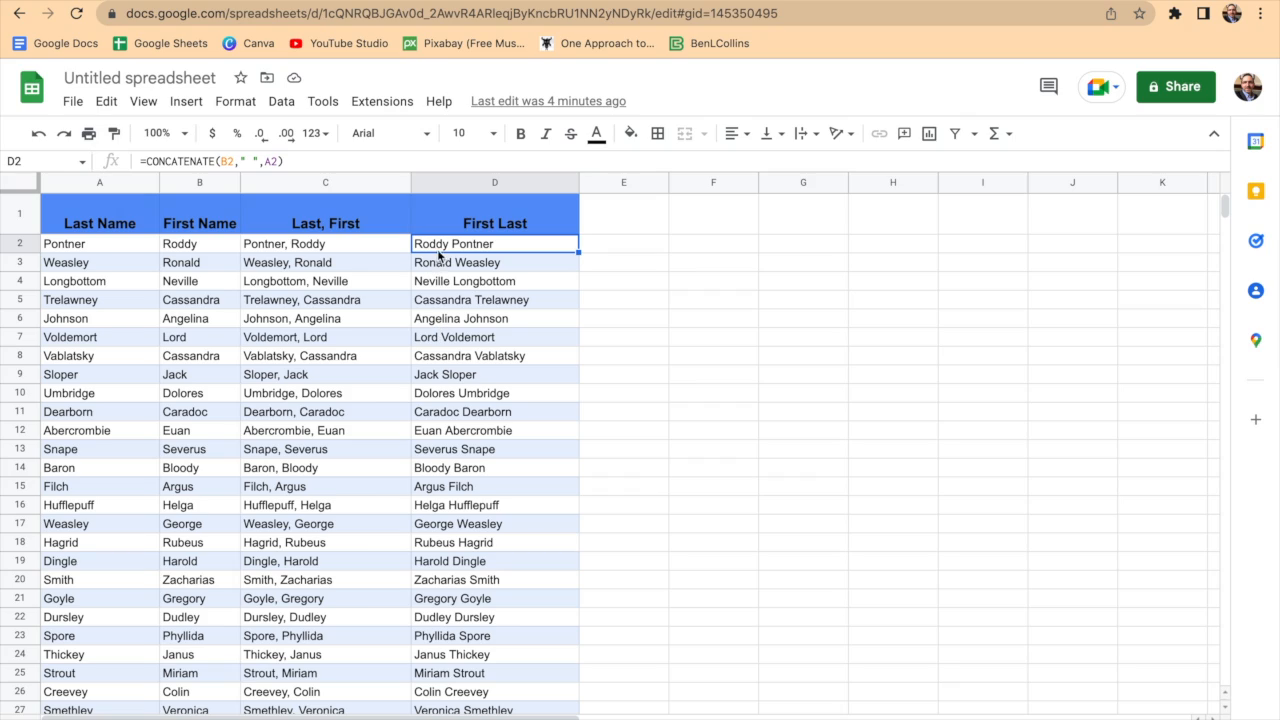
left_click(315, 244)
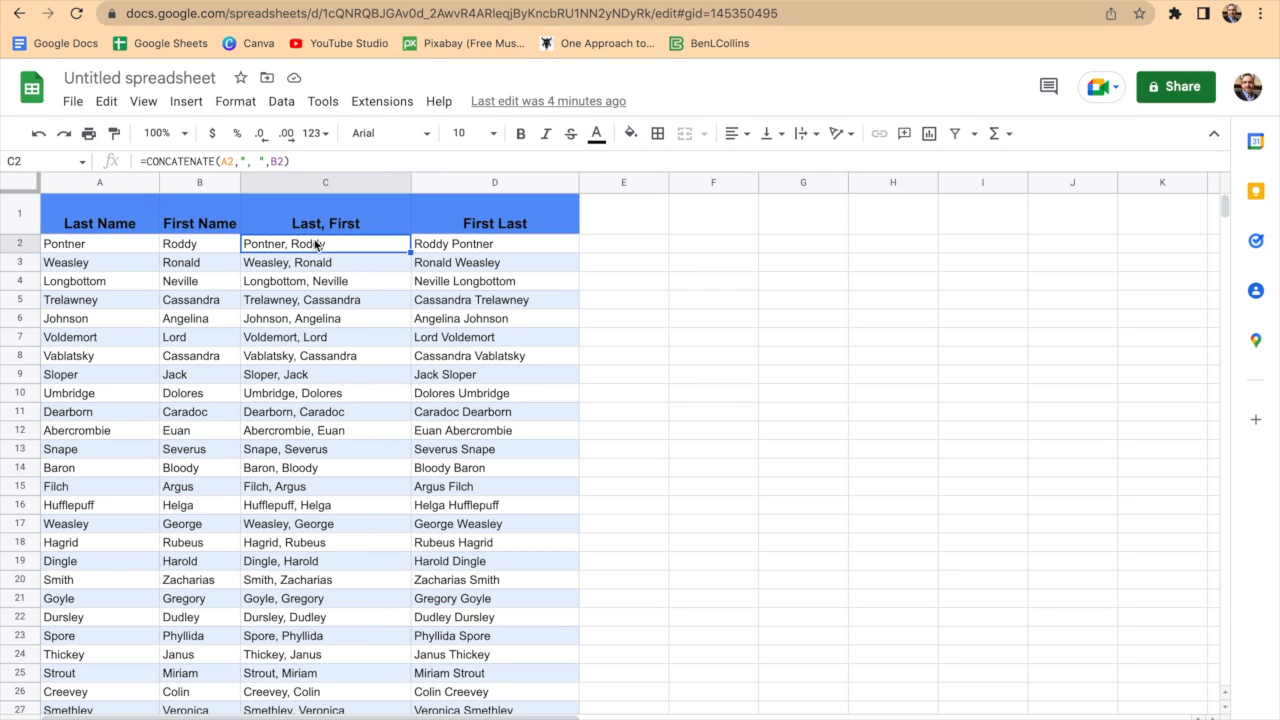
left_click(438, 249)
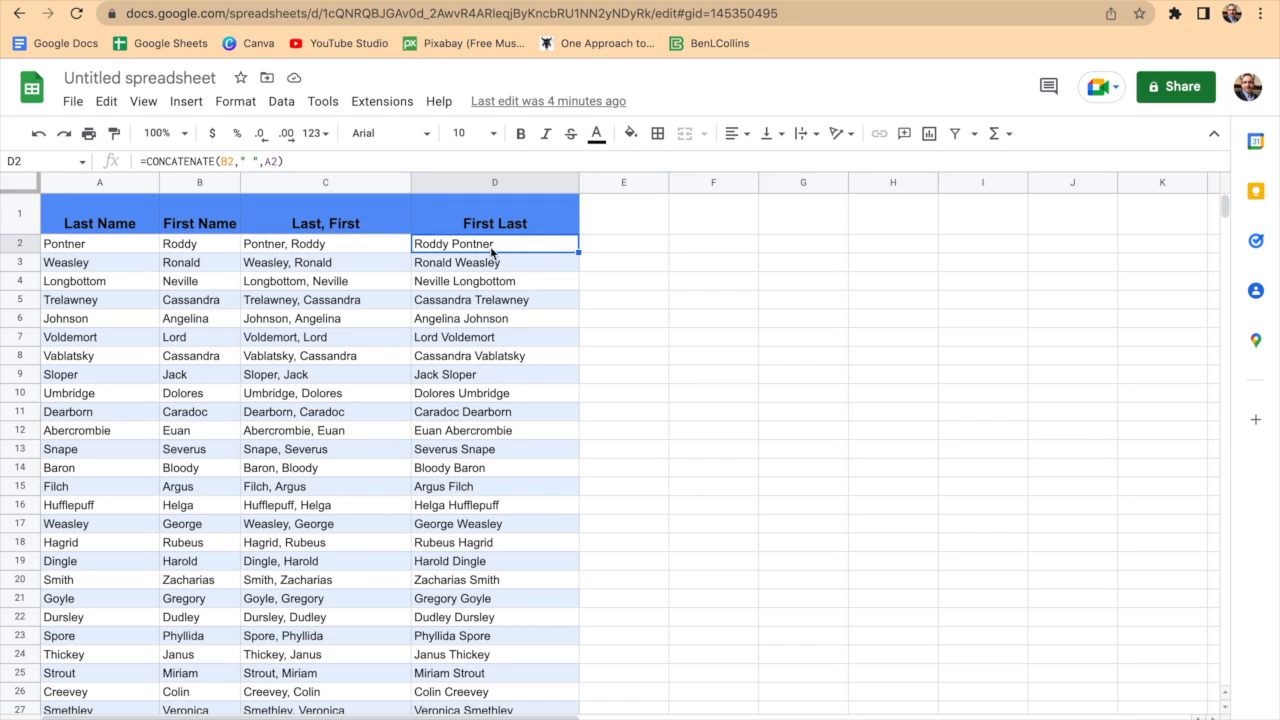
left_click(126, 243)
left_click(176, 251)
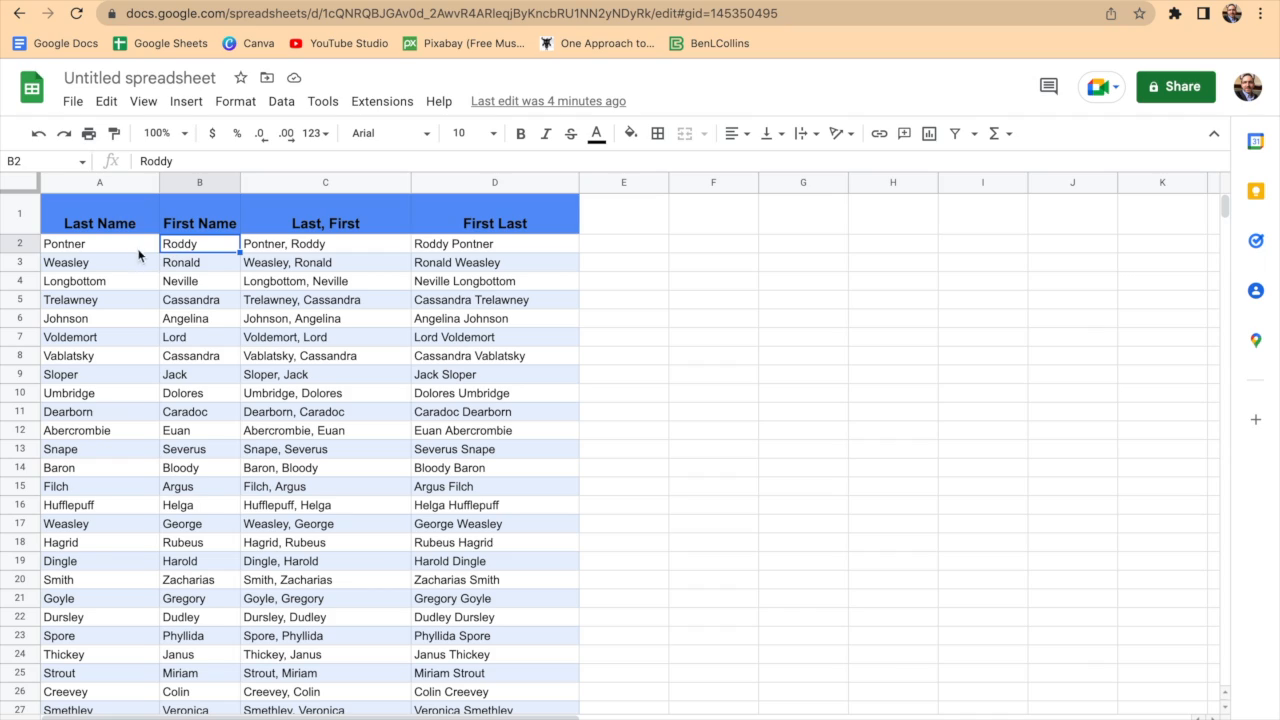
left_click(260, 248)
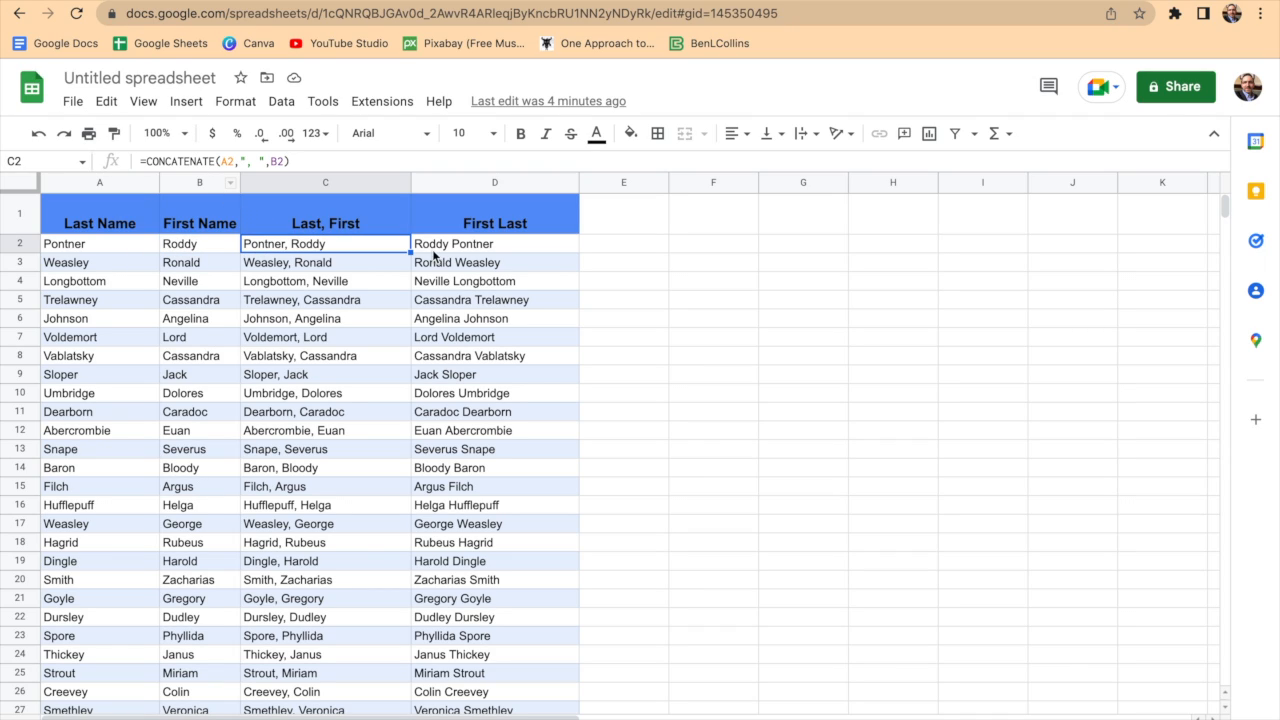
left_click(428, 247)
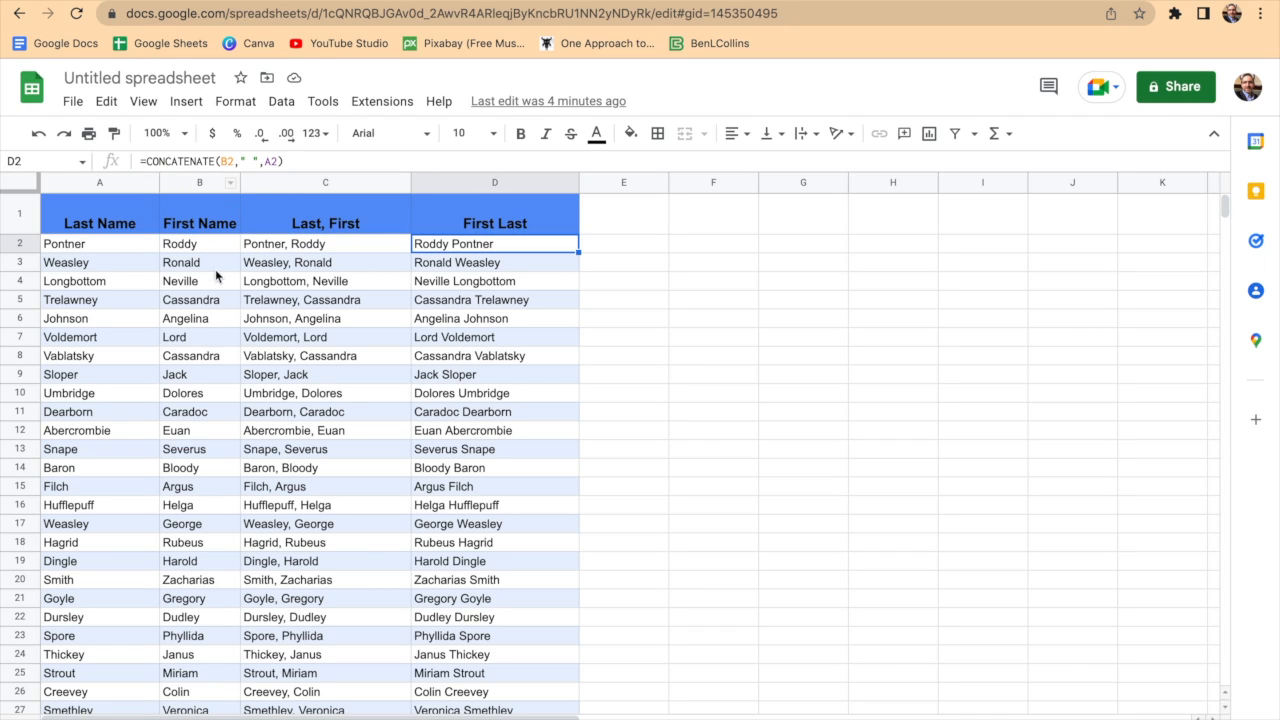